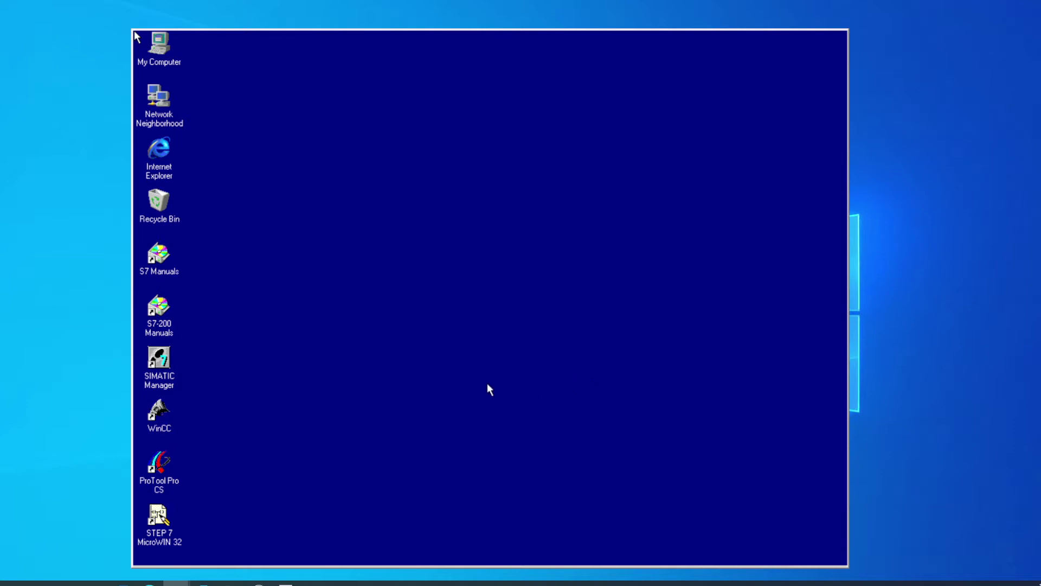
Step: Start SIMATIC Manager from its desktop icon
{"action": "double_click", "coordinate": [163, 370]}
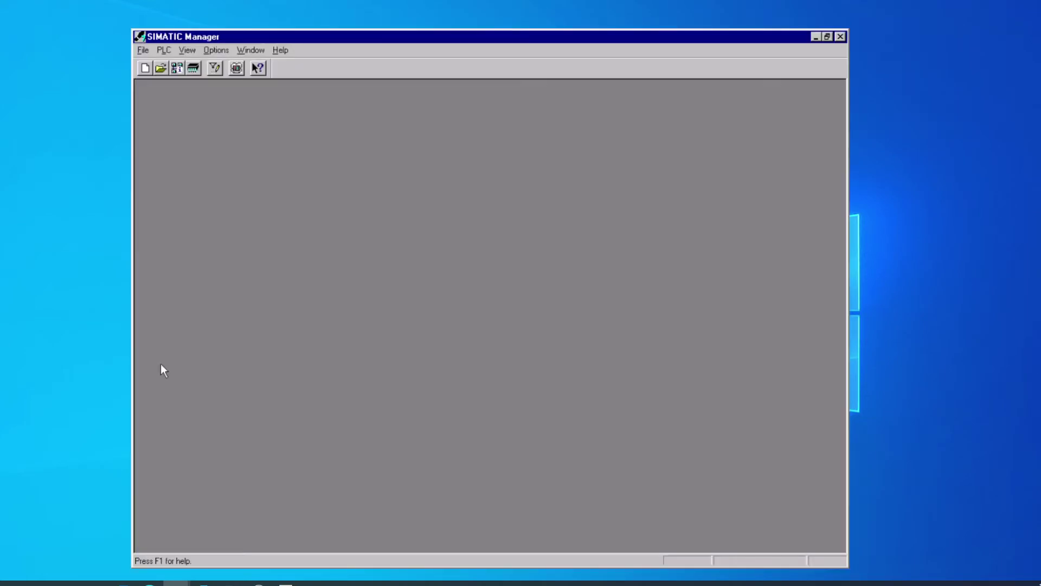
Step: Open Options > Set PG/PC Interface, where the access path uses CP5611(MPI)
{"action": "left_click", "coordinate": [223, 51]}
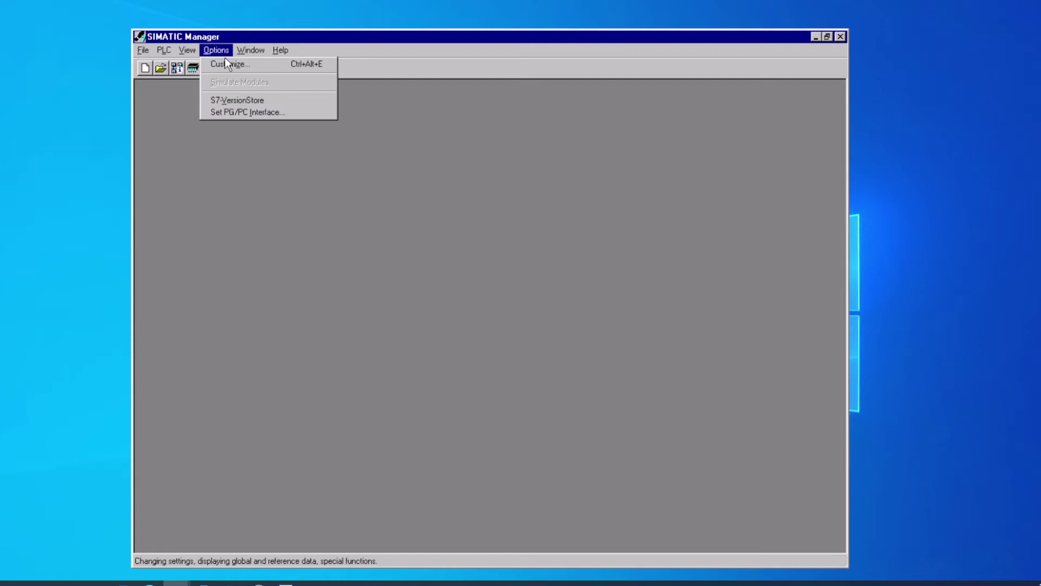
{"action": "left_click", "coordinate": [309, 113]}
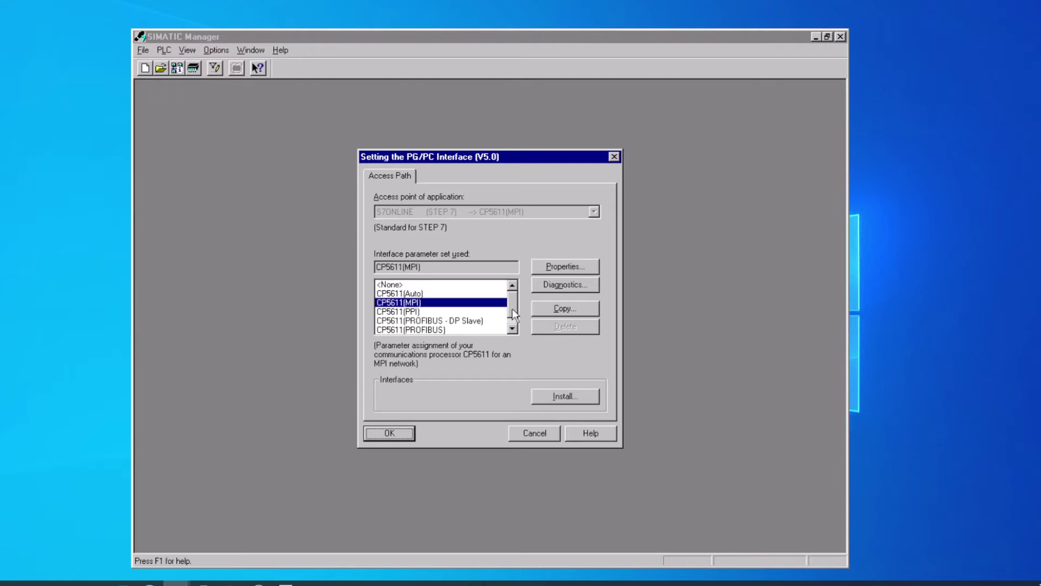
{"action": "mouse_move", "coordinate": [512, 308]}
{"action": "left_mouse_down"}
{"action": "mouse_move", "coordinate": [510, 317]}
{"action": "mouse_move", "coordinate": [511, 304]}
{"action": "left_mouse_up"}
Step: Install the PC Adapter interface and accept switching the access path to PC Adapter(MPI)
{"action": "left_click", "coordinate": [549, 396]}
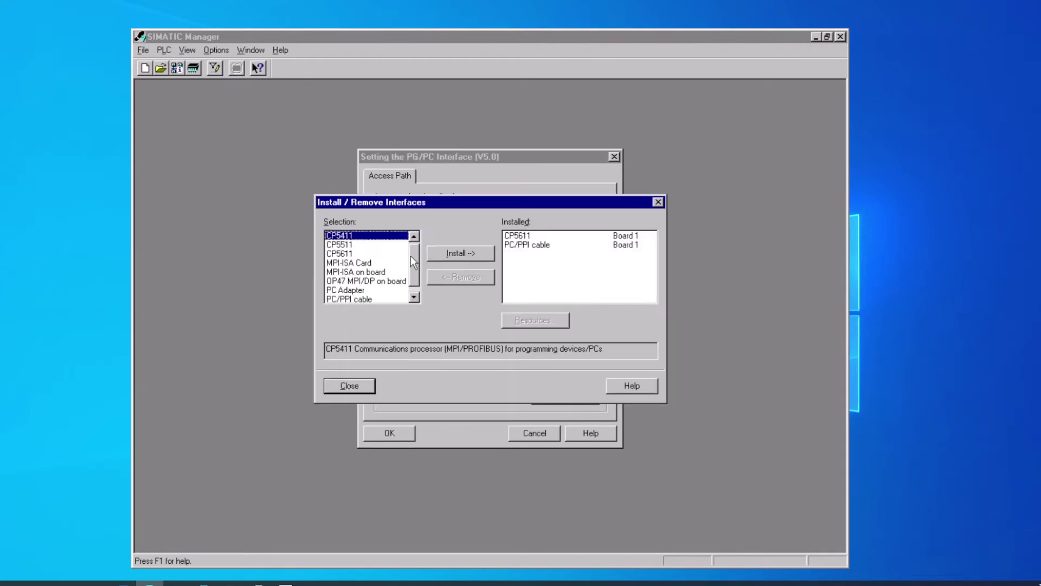
{"action": "scroll", "coordinate": [396, 277], "scroll_direction": "down", "scroll_amount": 1}
{"action": "left_click", "coordinate": [357, 281]}
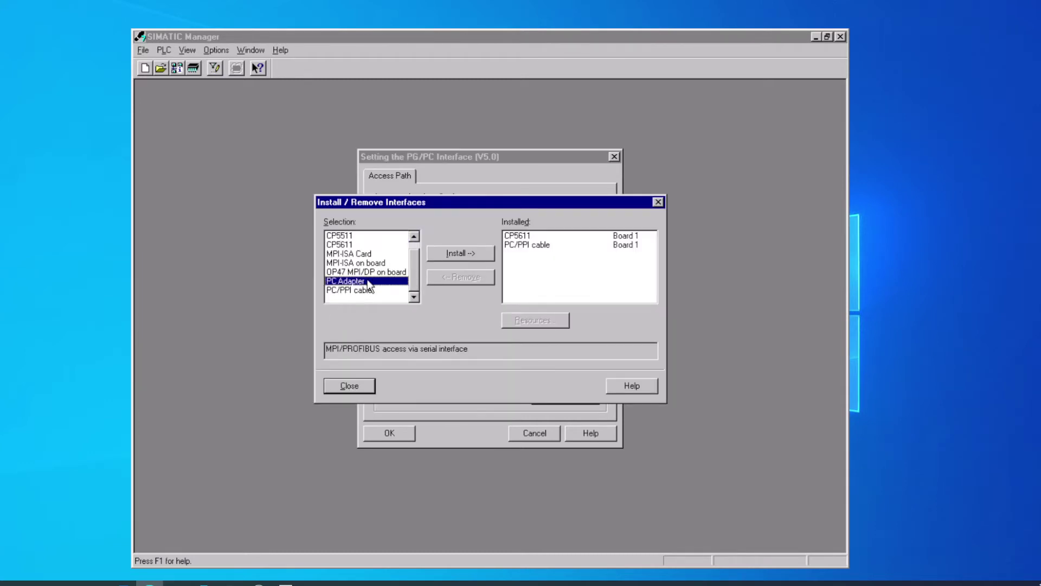
{"action": "left_click", "coordinate": [469, 254]}
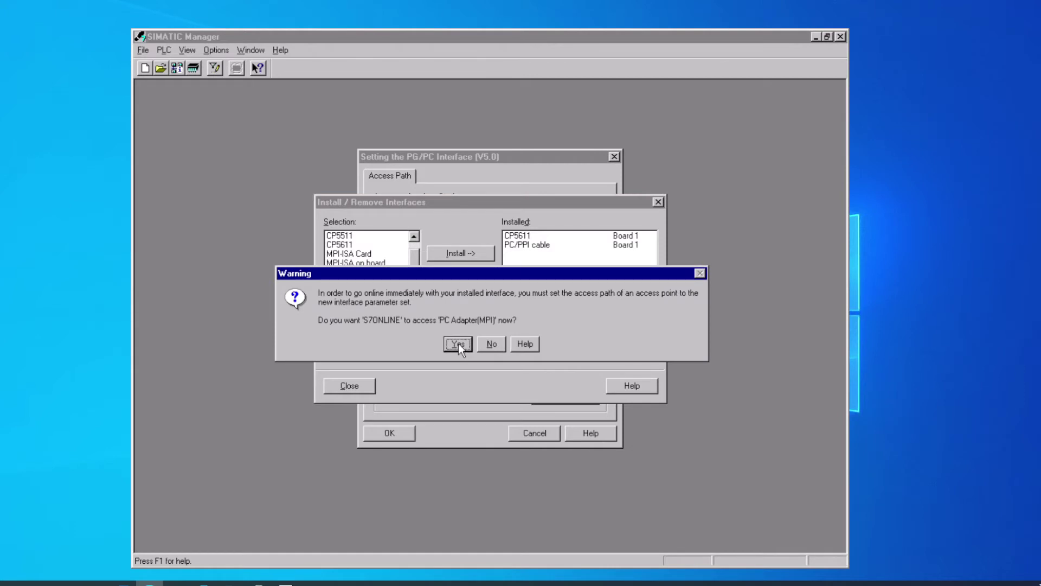
{"action": "left_click", "coordinate": [458, 343]}
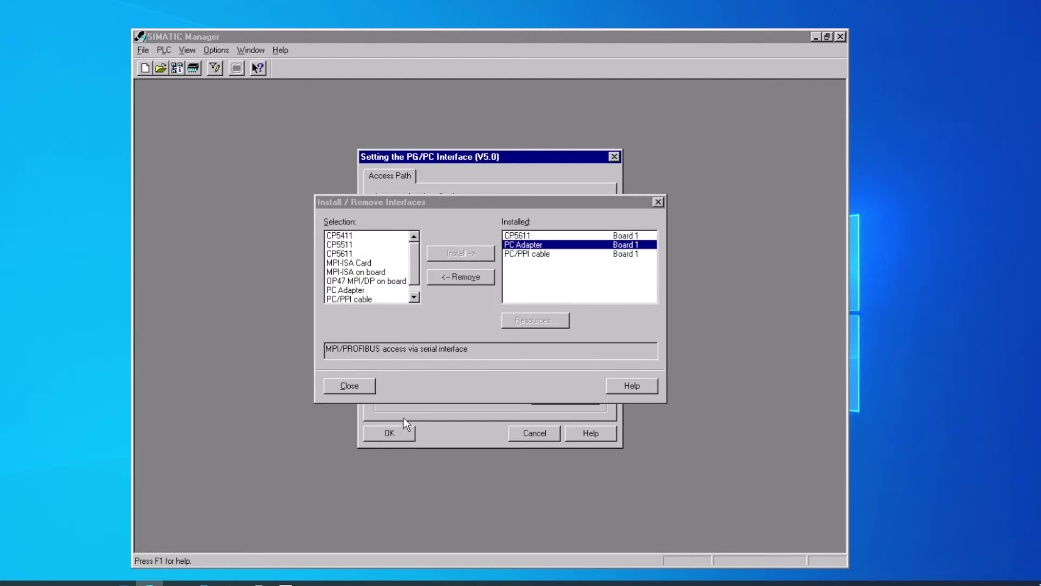
{"action": "left_click", "coordinate": [347, 385]}
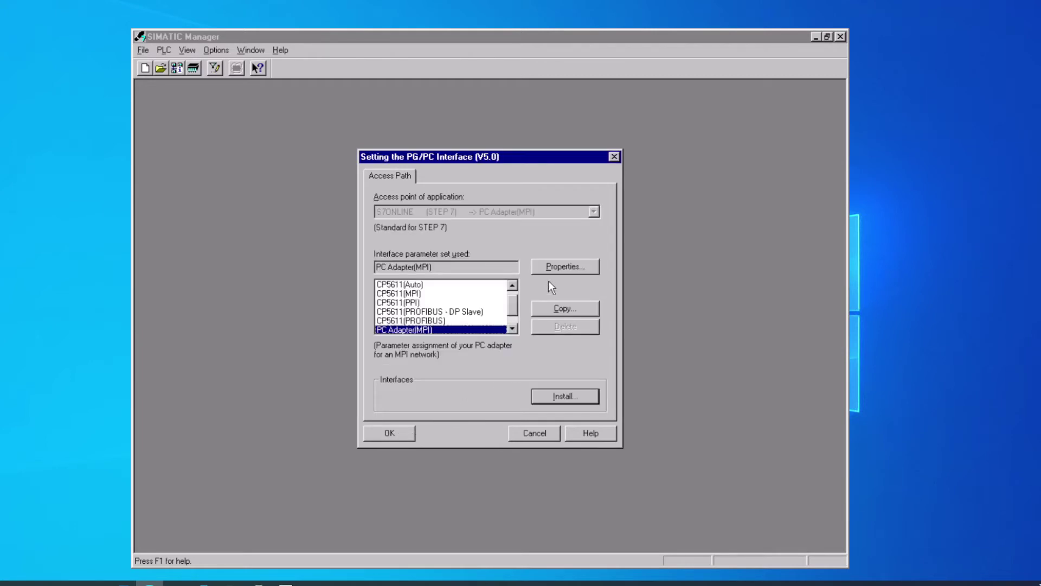
Step: In PC Adapter(MPI) properties, keep COM port 2 and 19200 transmission rate, acknowledging the warning
{"action": "left_click", "coordinate": [554, 265]}
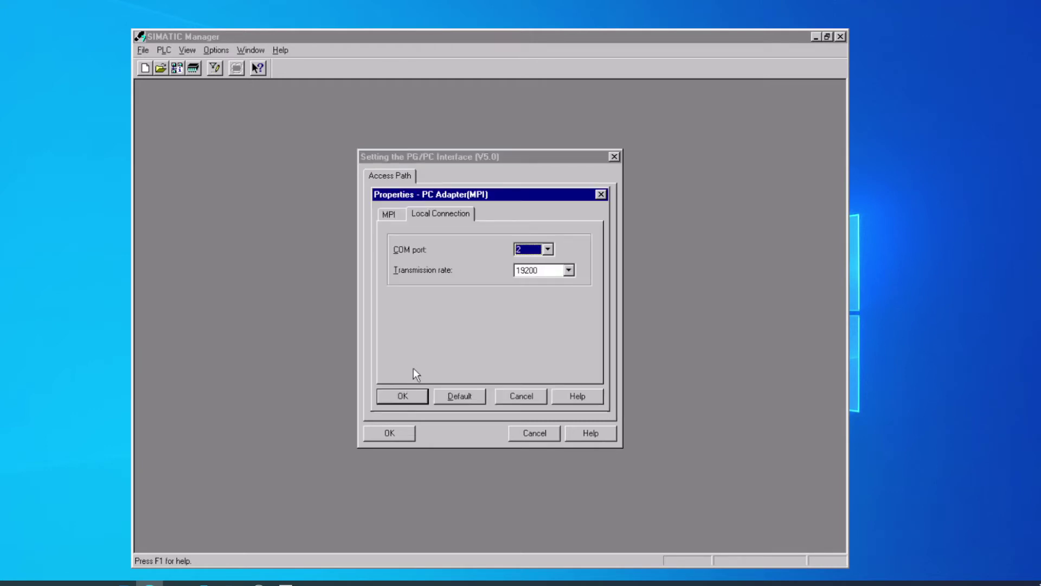
{"action": "left_click", "coordinate": [549, 248]}
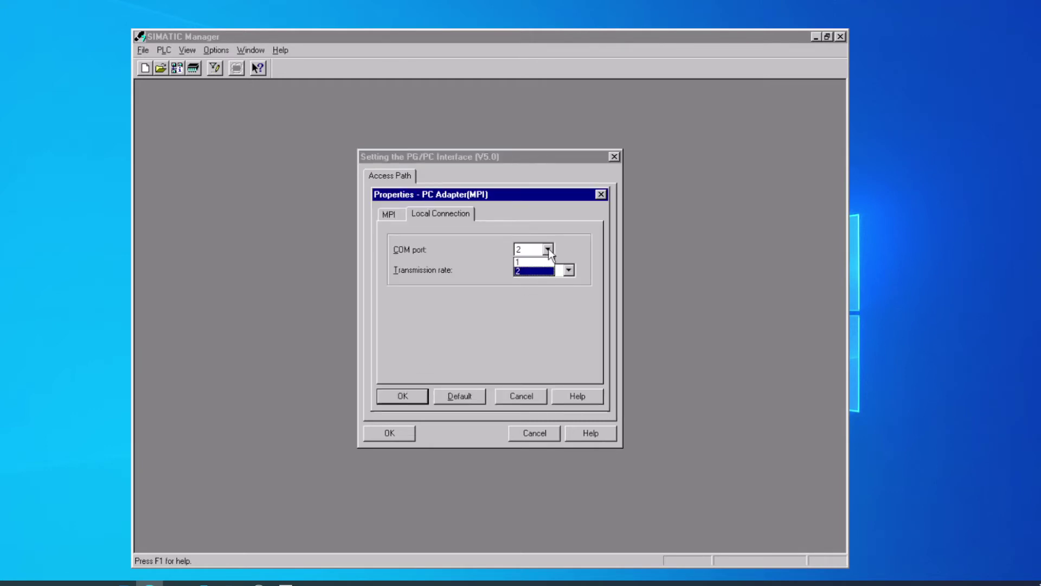
{"action": "left_click", "coordinate": [548, 248]}
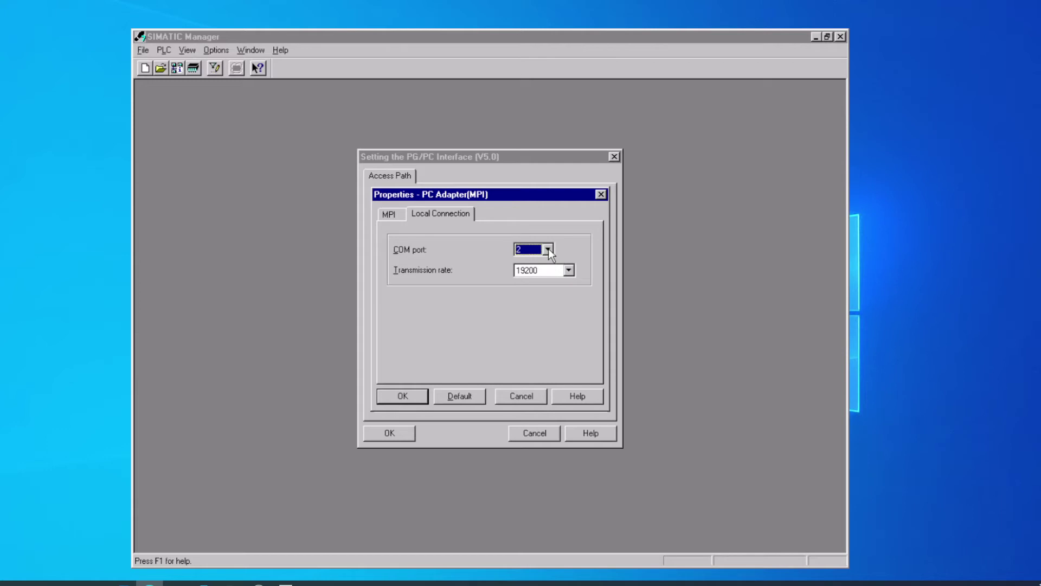
{"action": "left_click", "coordinate": [570, 269]}
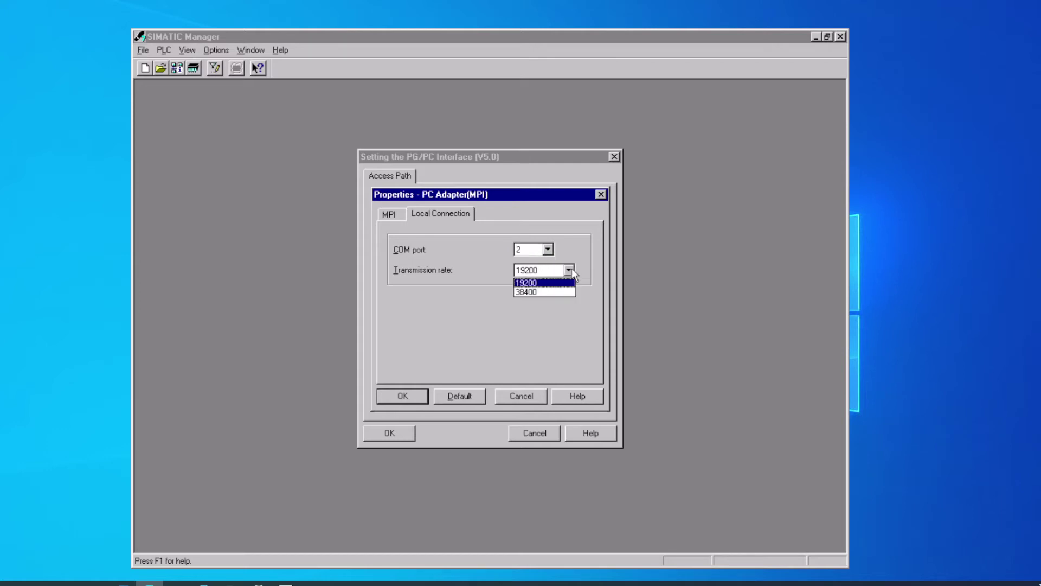
{"action": "left_click", "coordinate": [571, 269]}
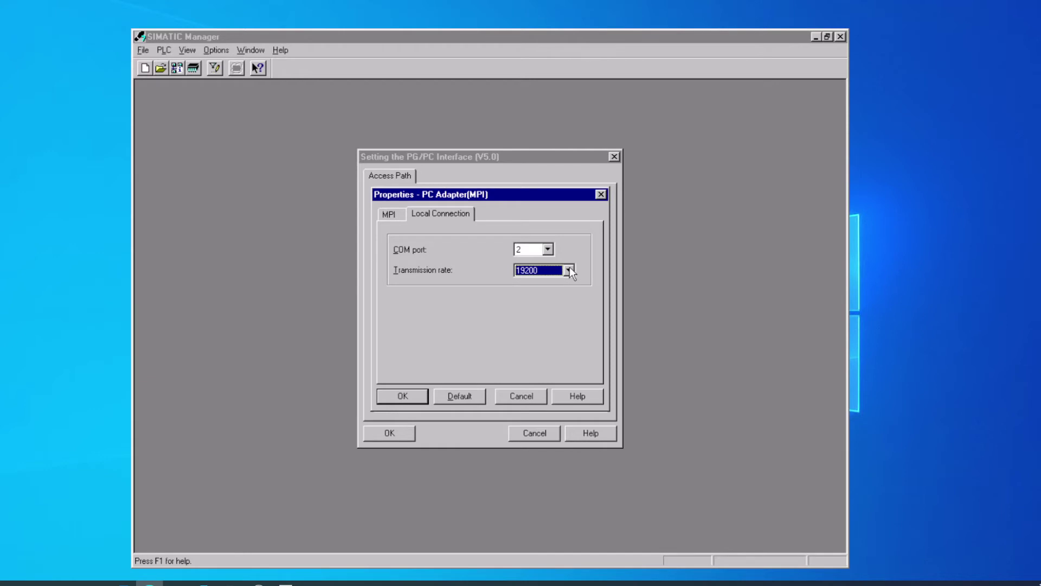
{"action": "left_click", "coordinate": [569, 269]}
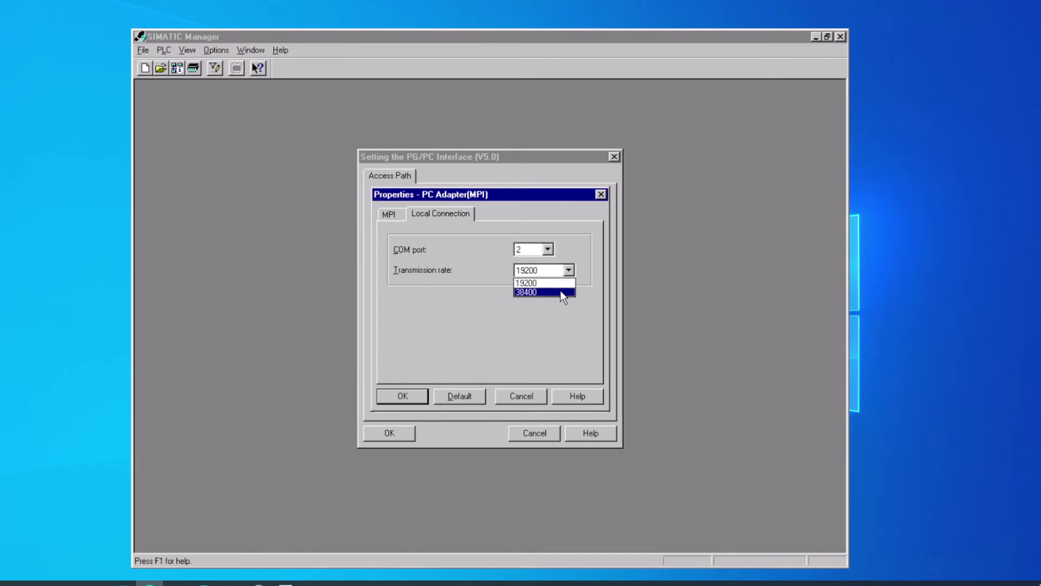
{"action": "left_click", "coordinate": [562, 284]}
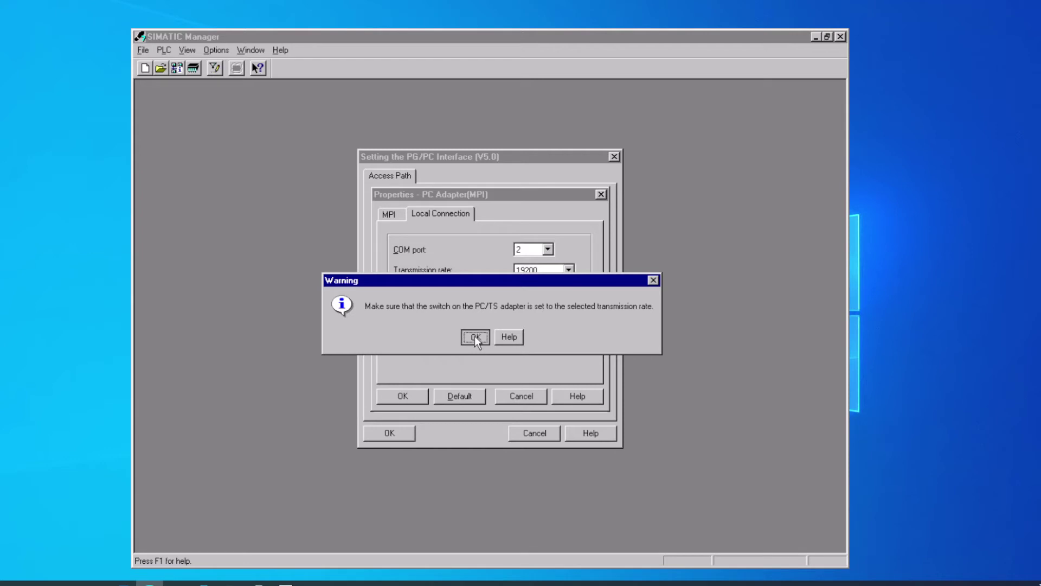
{"action": "left_click", "coordinate": [474, 336]}
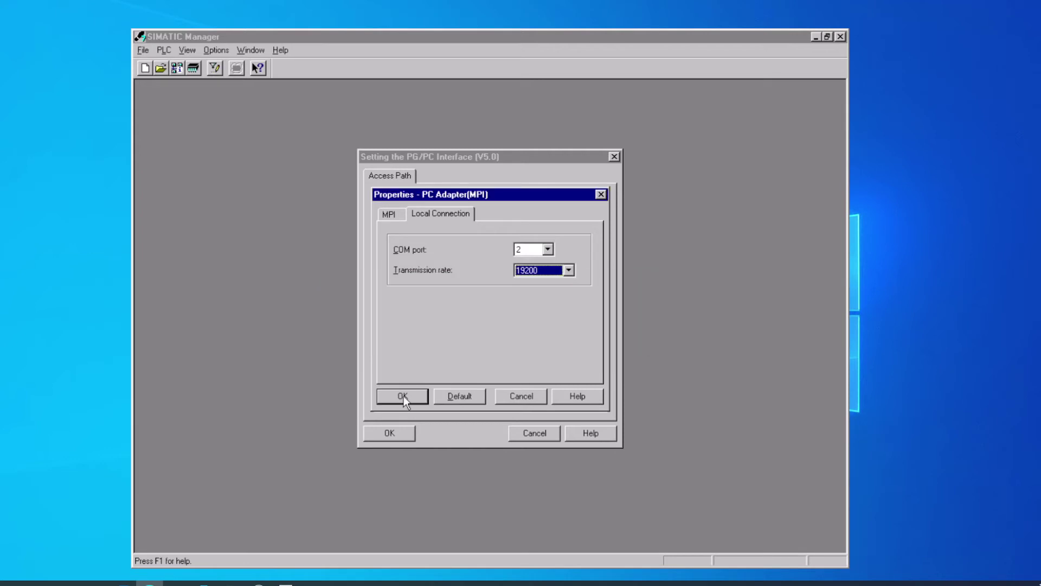
Step: On the MPI tab, set highest station address to 15 and leave station address at 0
{"action": "left_click", "coordinate": [396, 217]}
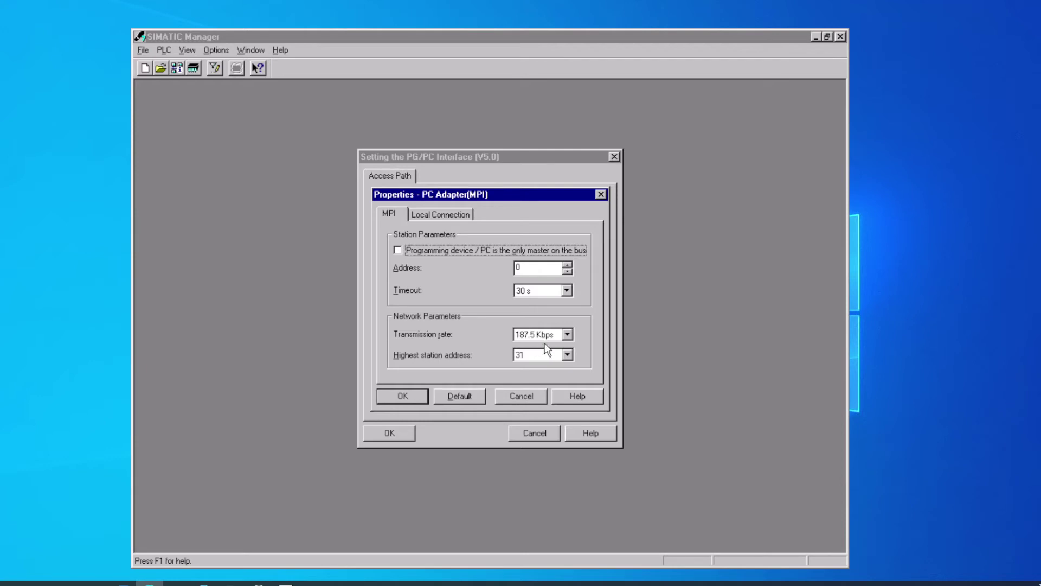
{"action": "left_click", "coordinate": [567, 354]}
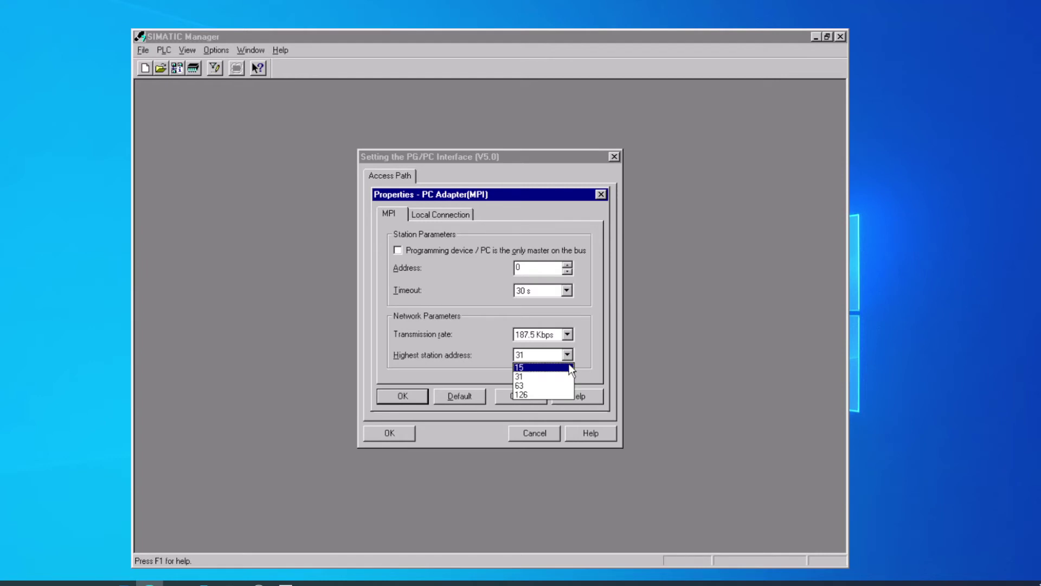
{"action": "left_click", "coordinate": [570, 368]}
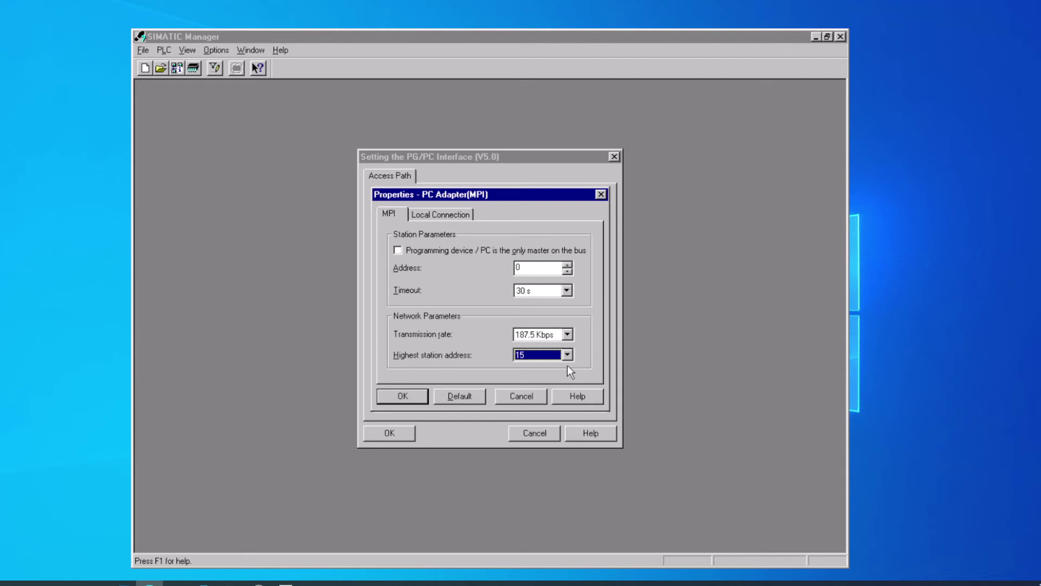
{"action": "left_click", "coordinate": [568, 265]}
{"action": "left_click", "coordinate": [568, 265]}
{"action": "left_click", "coordinate": [568, 265]}
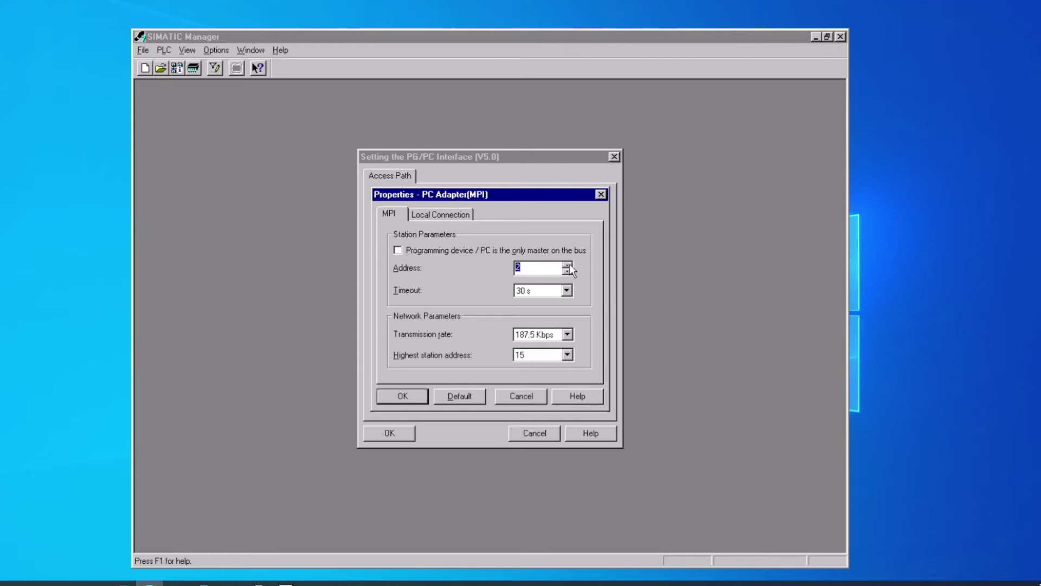
{"action": "left_click", "coordinate": [568, 271]}
{"action": "left_click", "coordinate": [568, 272]}
{"action": "left_click", "coordinate": [567, 271]}
Step: Apply the PC Adapter(MPI) properties and confirm the modified S7ONLINE access path warning
{"action": "left_click", "coordinate": [390, 401]}
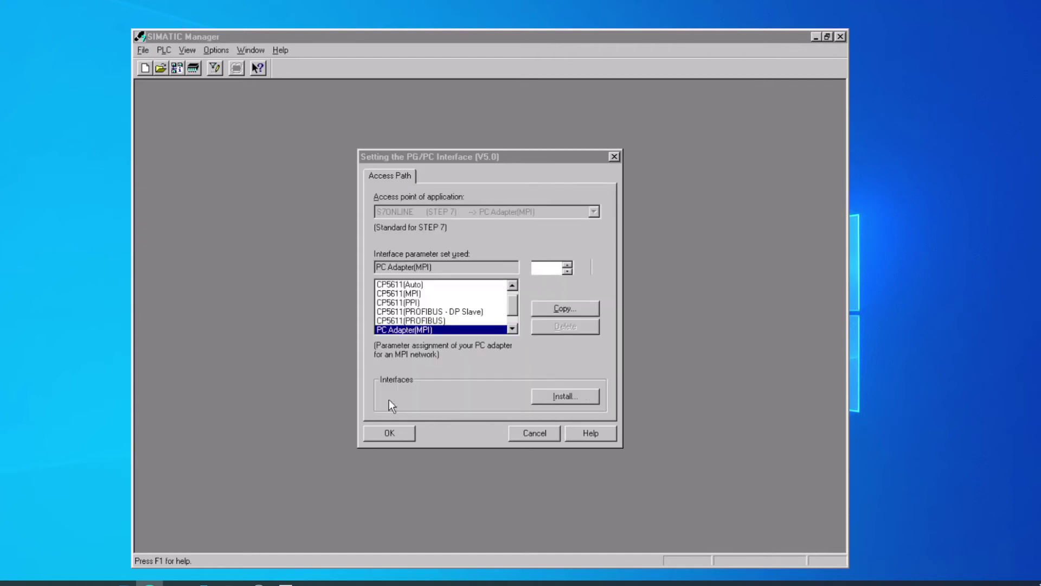
{"action": "left_click", "coordinate": [389, 433]}
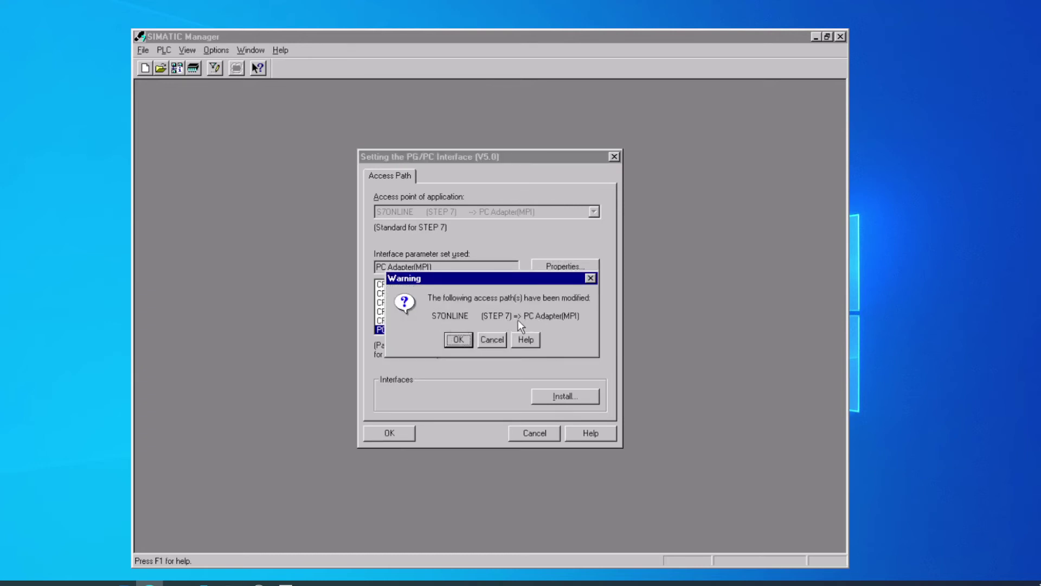
{"action": "left_click", "coordinate": [453, 343]}
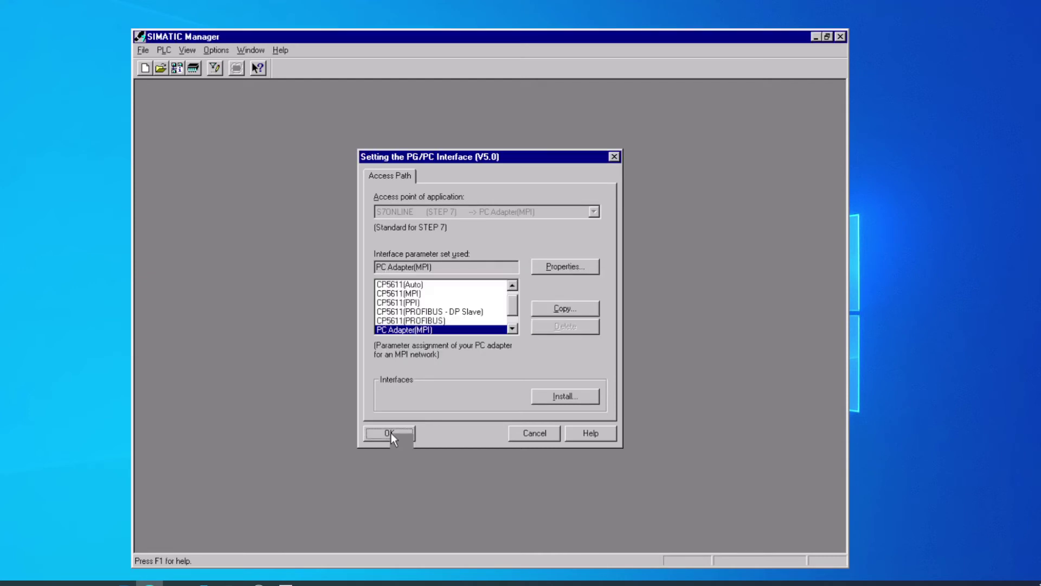
{"action": "left_click", "coordinate": [390, 433]}
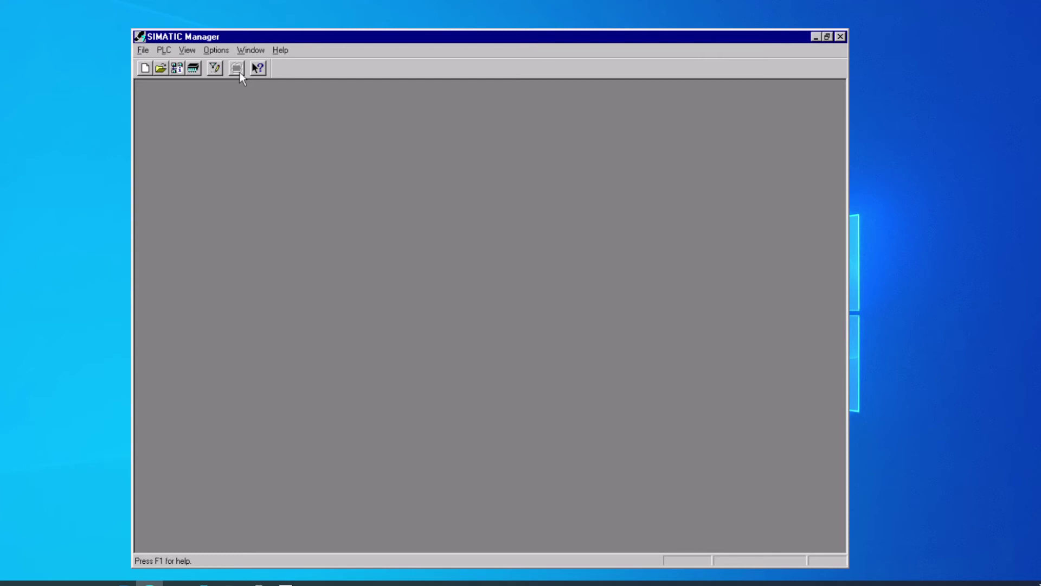
{"action": "left_click", "coordinate": [217, 51]}
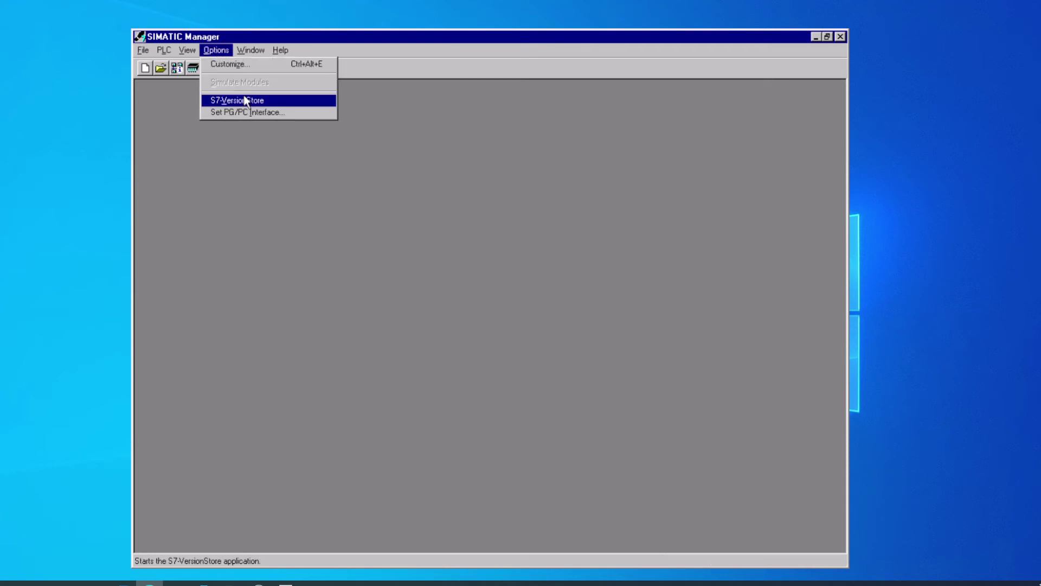
Step: Select CP5611(MPI) and give it highest station address 15 with station address 0
{"action": "left_click", "coordinate": [252, 112]}
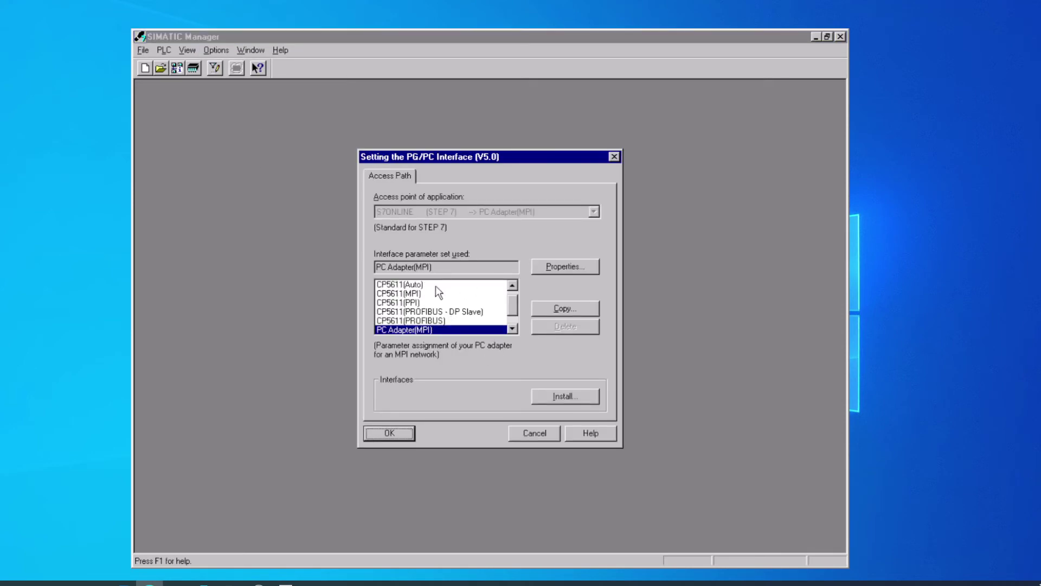
{"action": "left_click", "coordinate": [406, 294]}
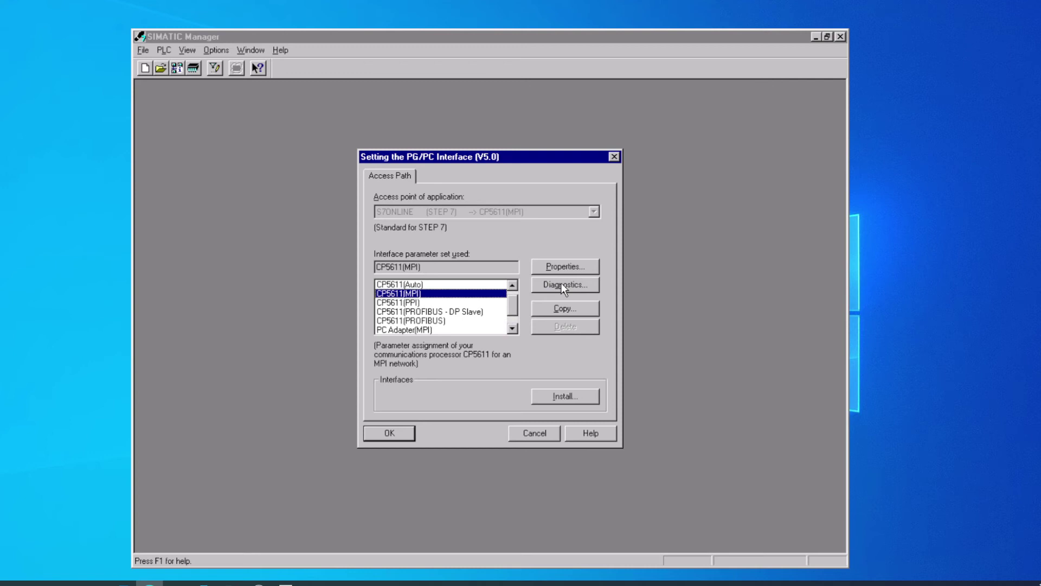
{"action": "left_click", "coordinate": [562, 268]}
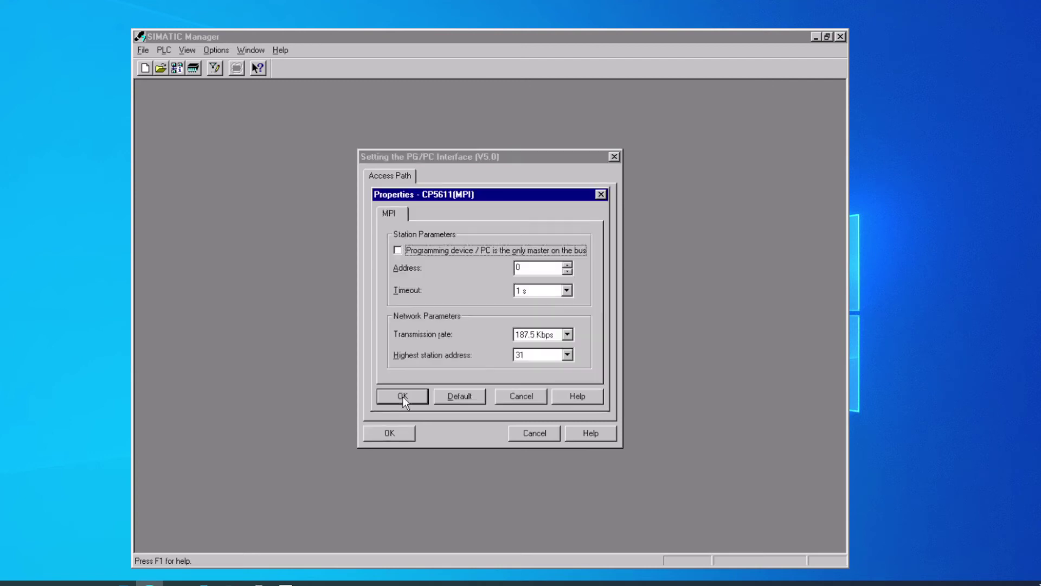
{"action": "left_click", "coordinate": [568, 355]}
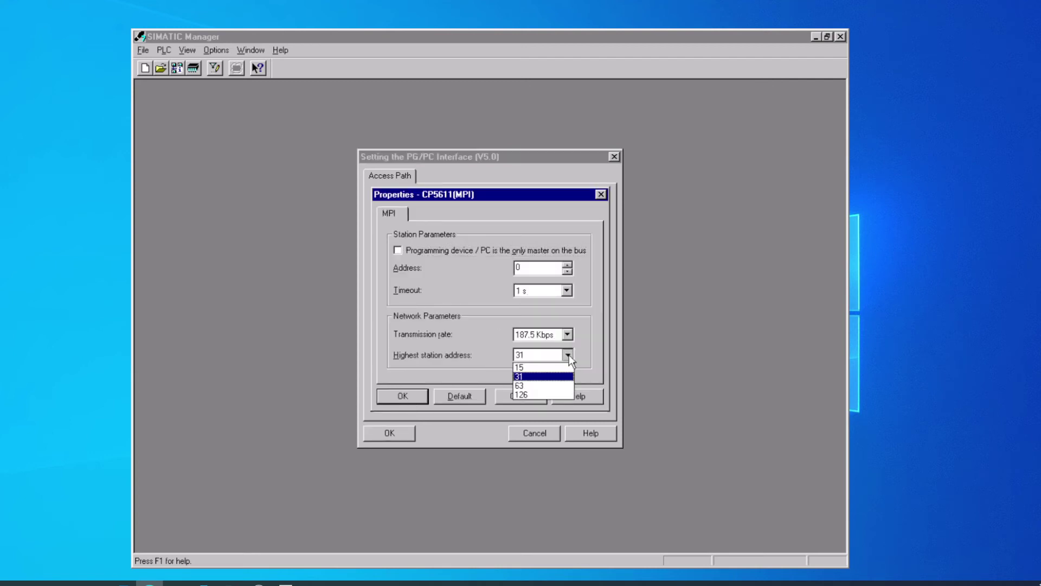
{"action": "left_click", "coordinate": [567, 369]}
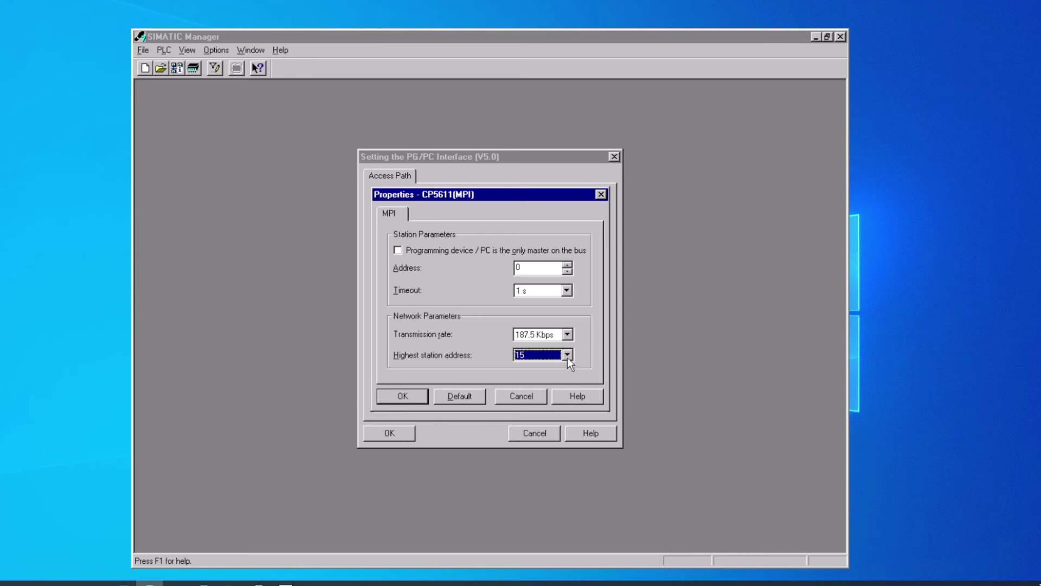
{"action": "left_click", "coordinate": [566, 271]}
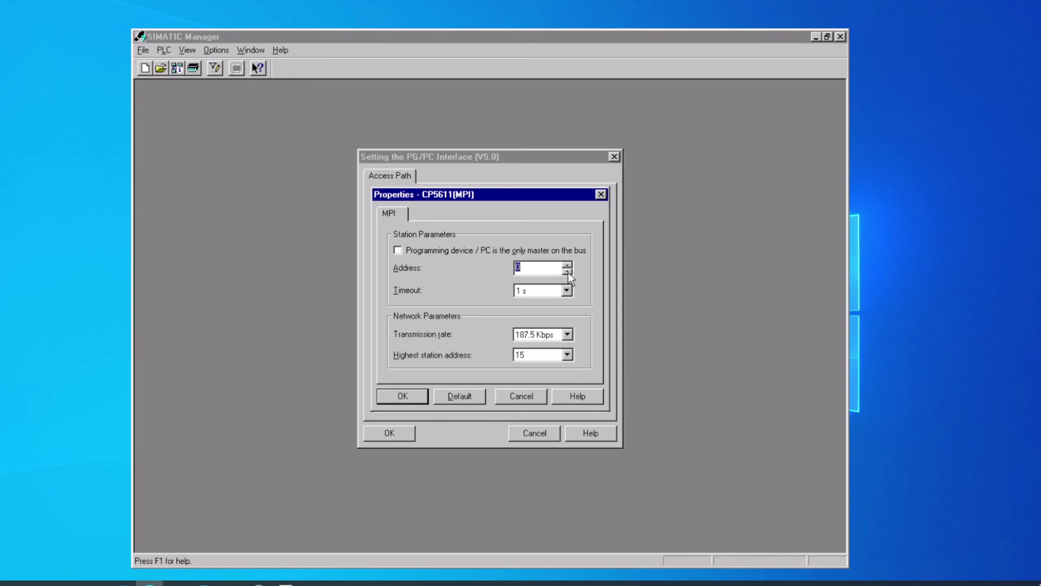
{"action": "left_click", "coordinate": [567, 265]}
{"action": "left_click", "coordinate": [567, 271]}
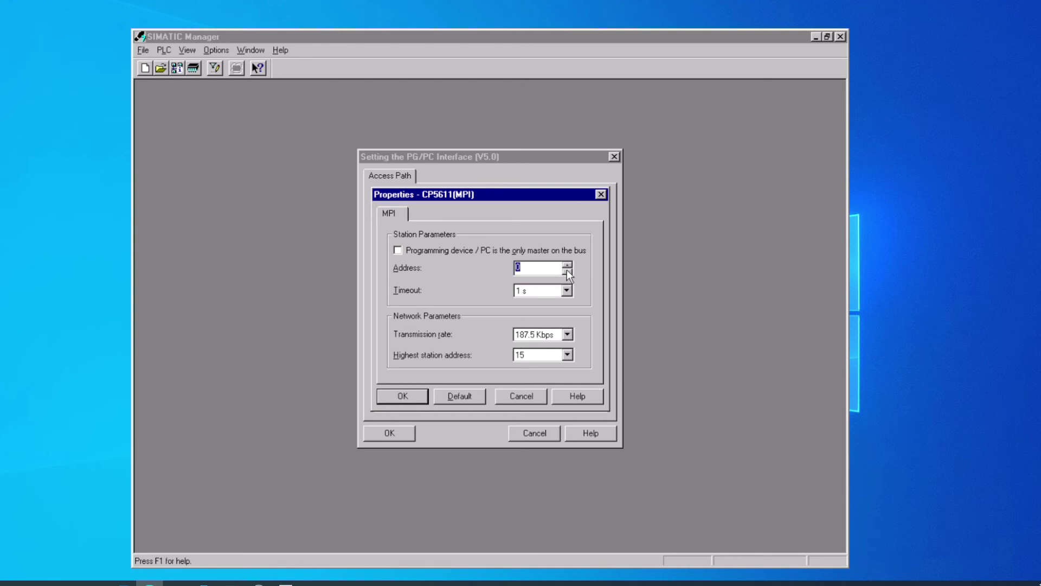
{"action": "left_click", "coordinate": [402, 396]}
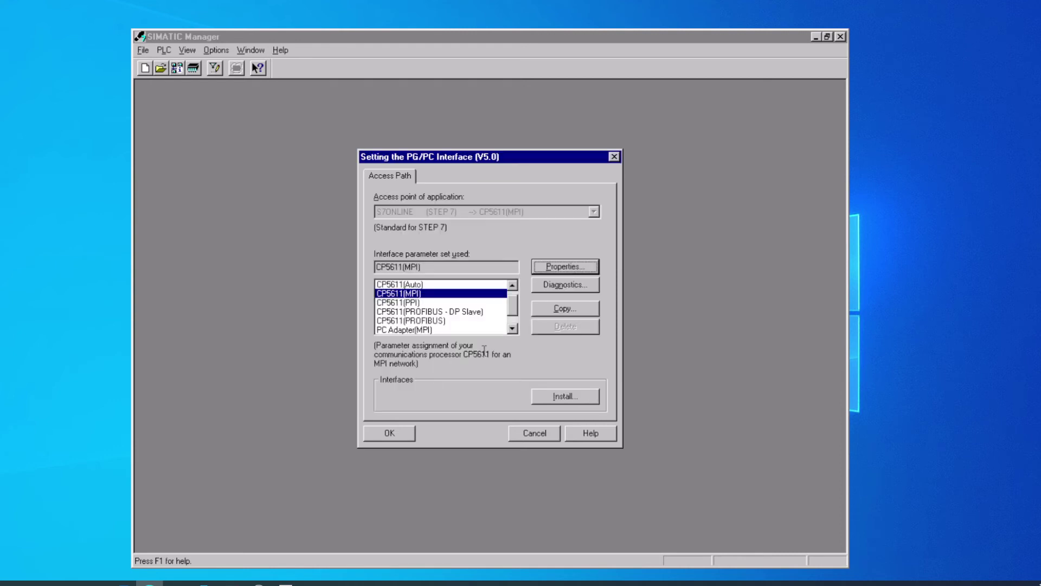
Step: Run the PROFIBUS/MPI network test and read bus nodes, finding stations 0, 1 and 2 active
{"action": "left_click", "coordinate": [561, 283]}
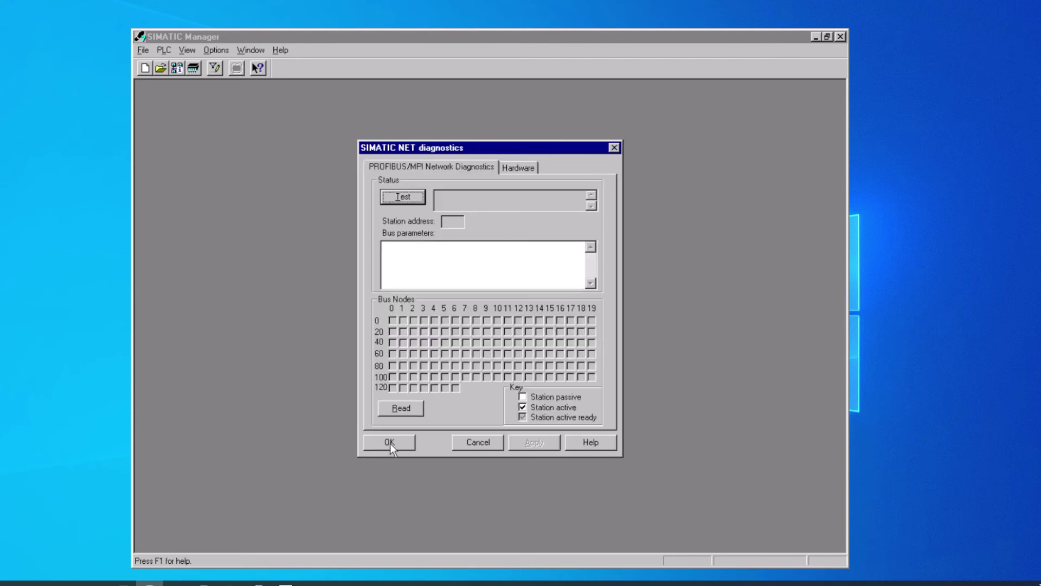
{"action": "left_click", "coordinate": [405, 196]}
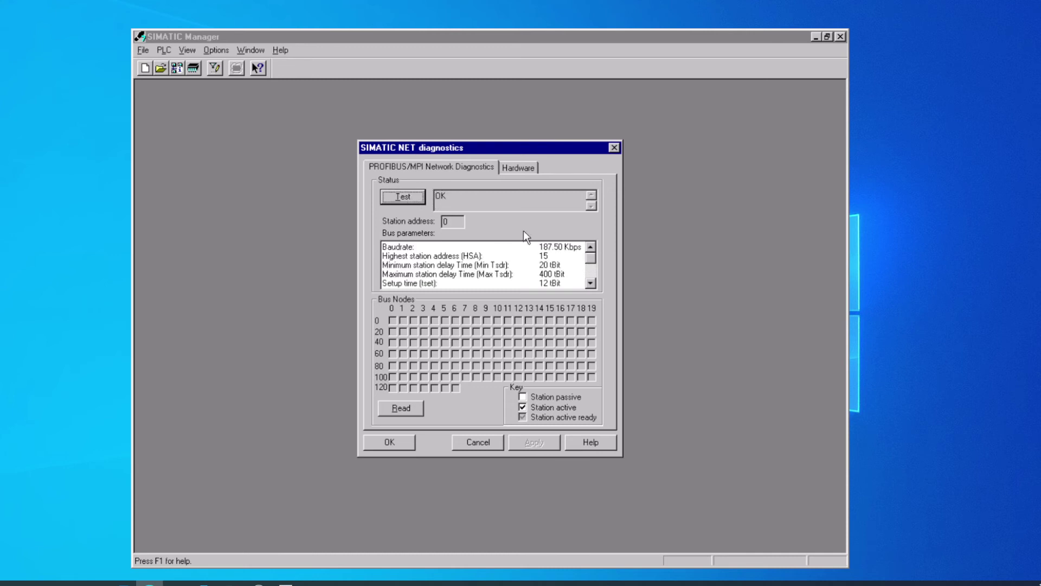
{"action": "left_click", "coordinate": [591, 282]}
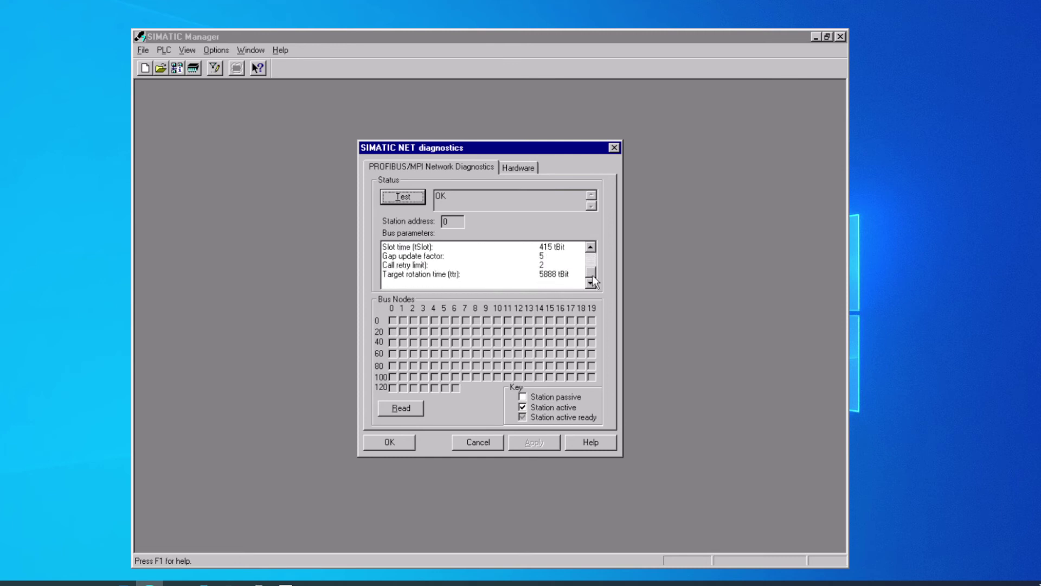
{"action": "scroll", "coordinate": [594, 271], "scroll_direction": "up", "scroll_amount": 2}
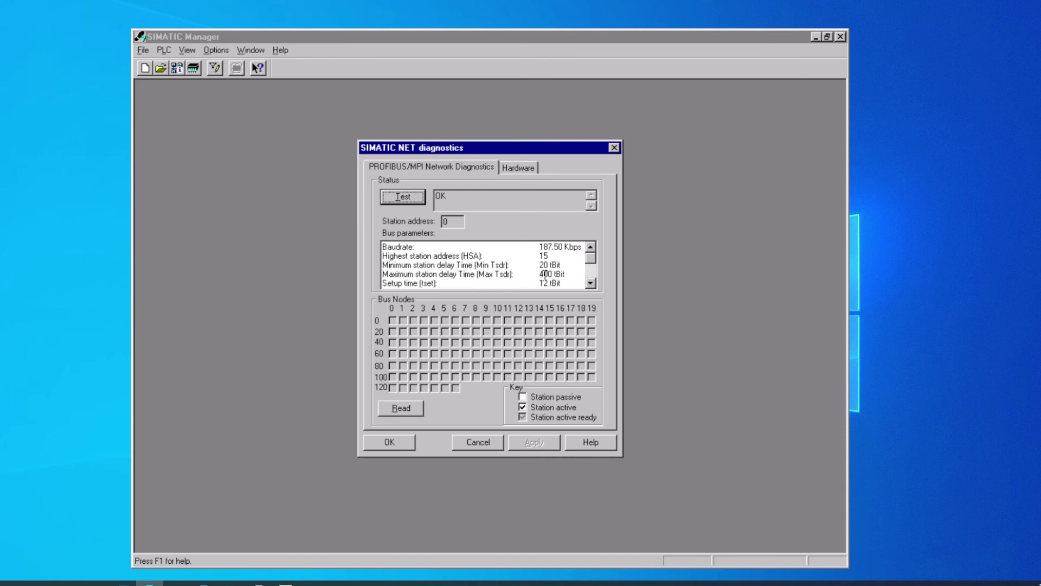
{"action": "left_click", "coordinate": [401, 408]}
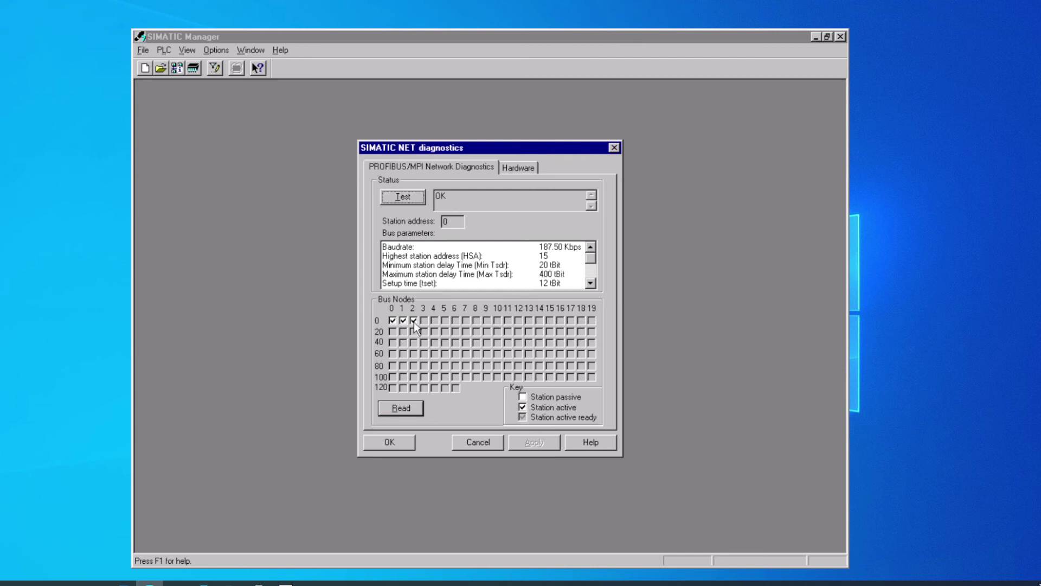
Step: Run the Hardware diagnostics test, confirming IRQ 9 and both memory ranges report OK
{"action": "left_click", "coordinate": [513, 171]}
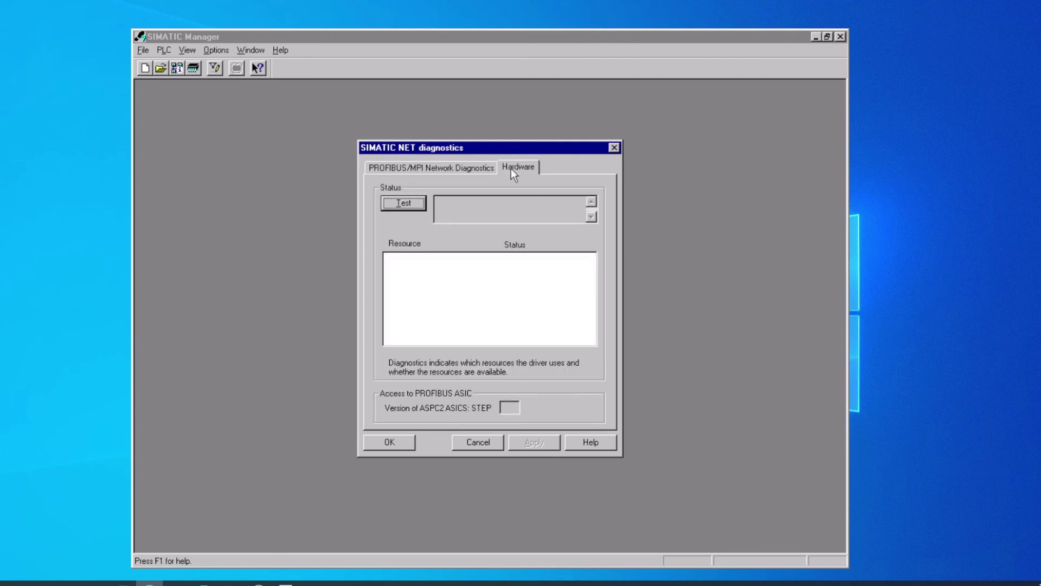
{"action": "left_click", "coordinate": [403, 203]}
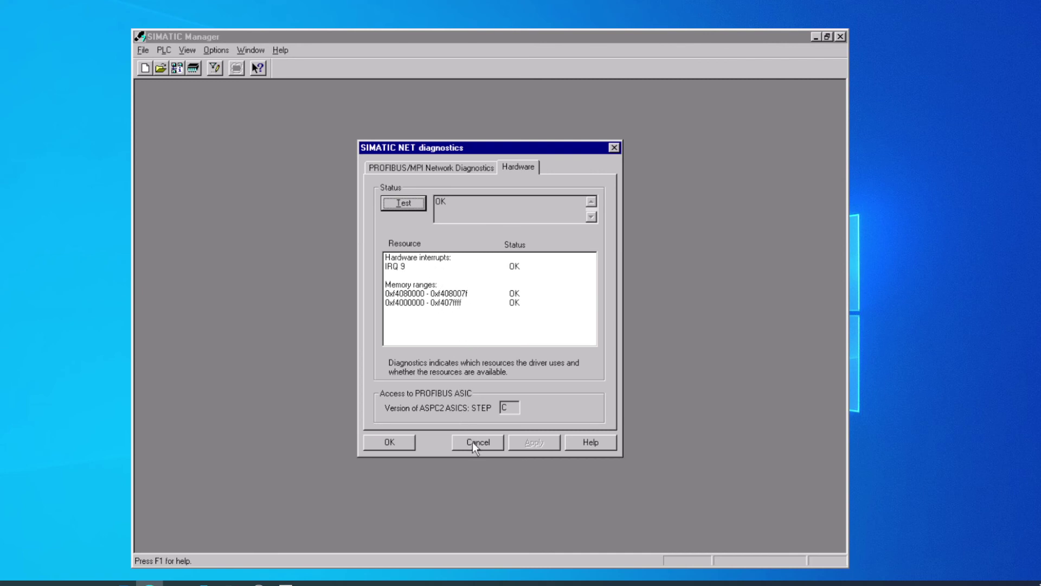
Step: Leave diagnostics, confirm the CP5611(MPI) access path change, and exit SIMATIC Manager
{"action": "left_click", "coordinate": [396, 440]}
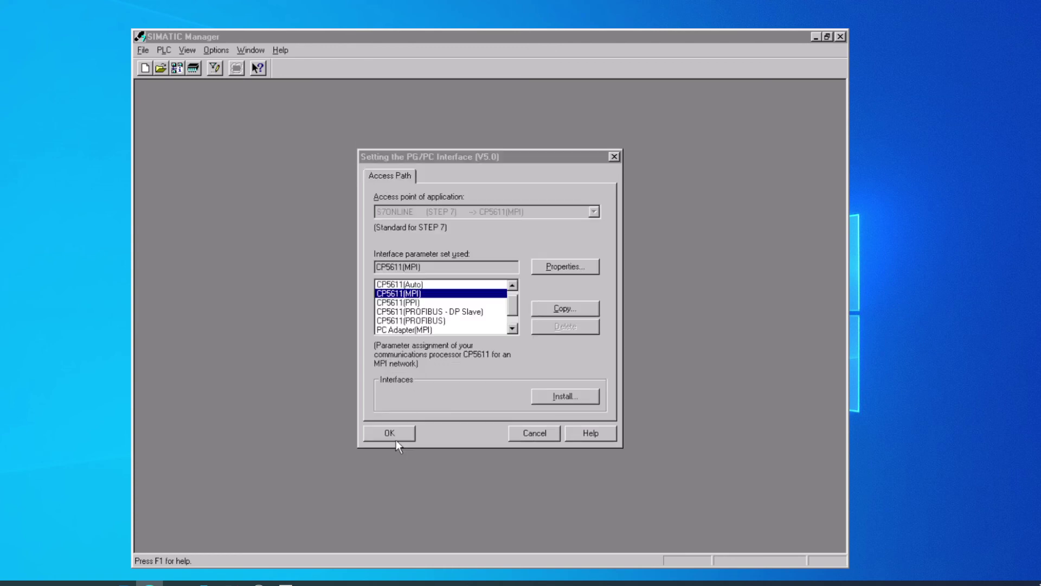
{"action": "left_click", "coordinate": [389, 433]}
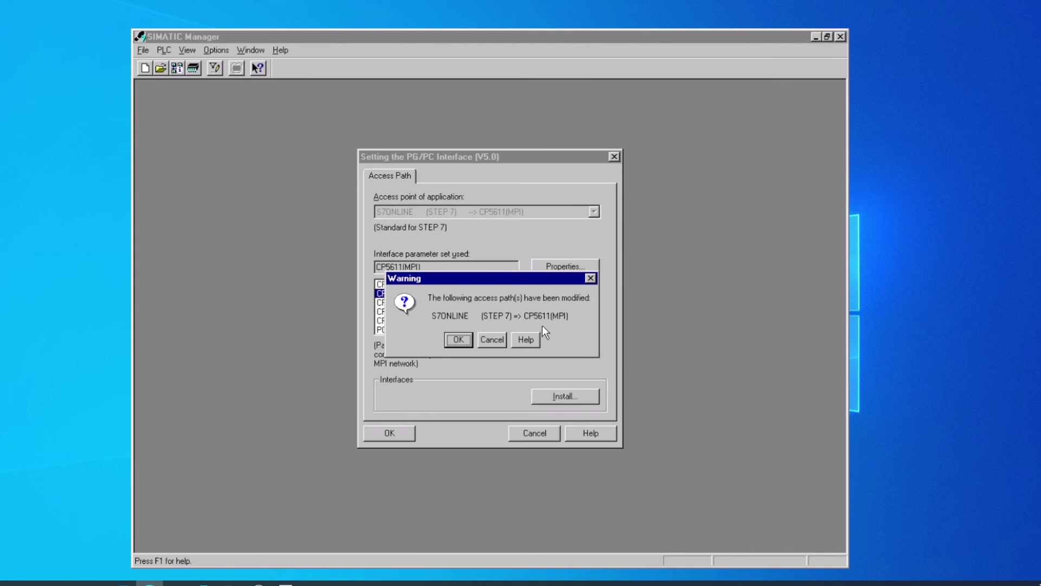
{"action": "left_click", "coordinate": [459, 340]}
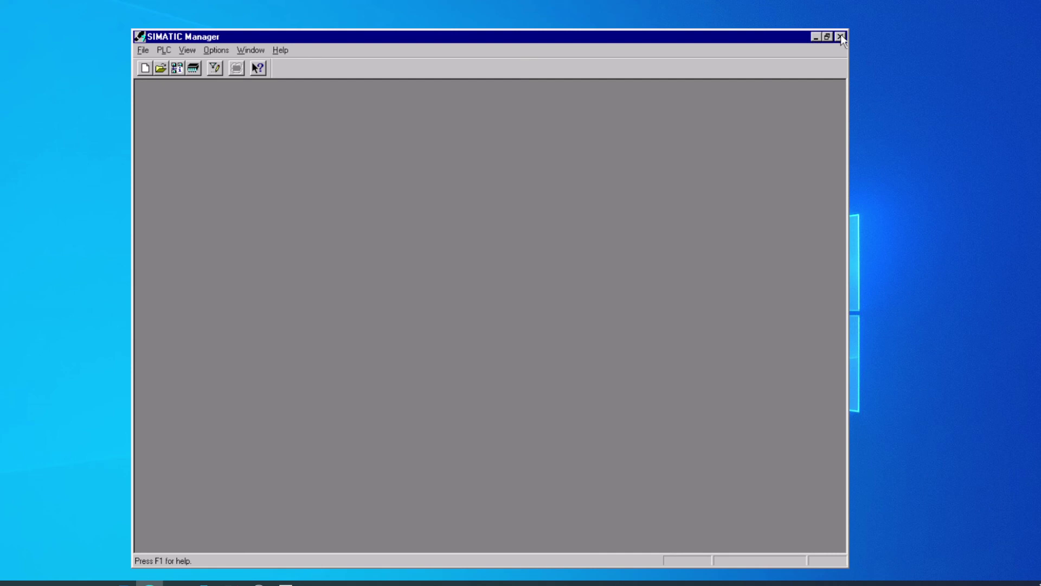
{"action": "left_click", "coordinate": [841, 37]}
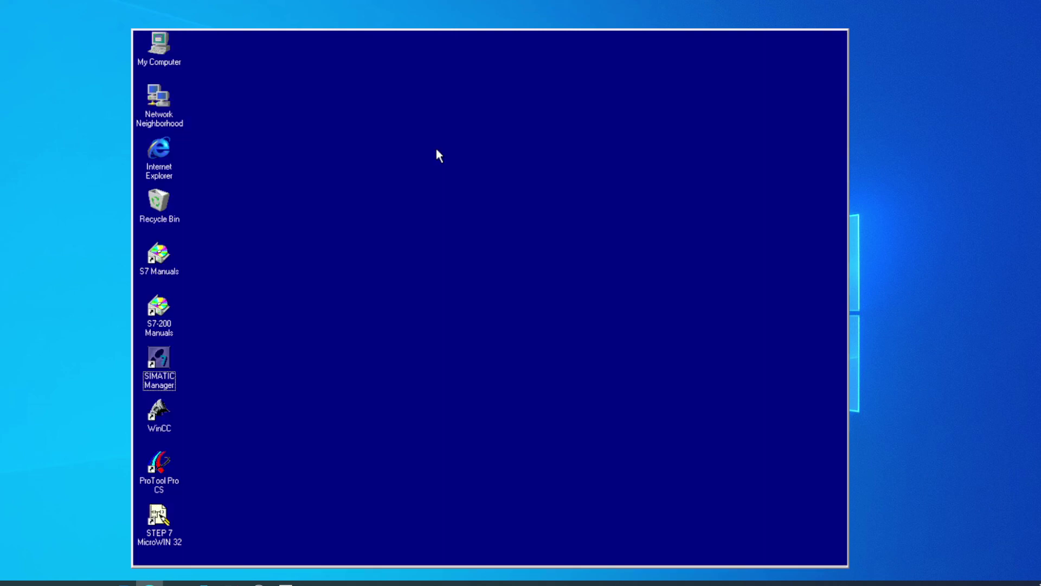